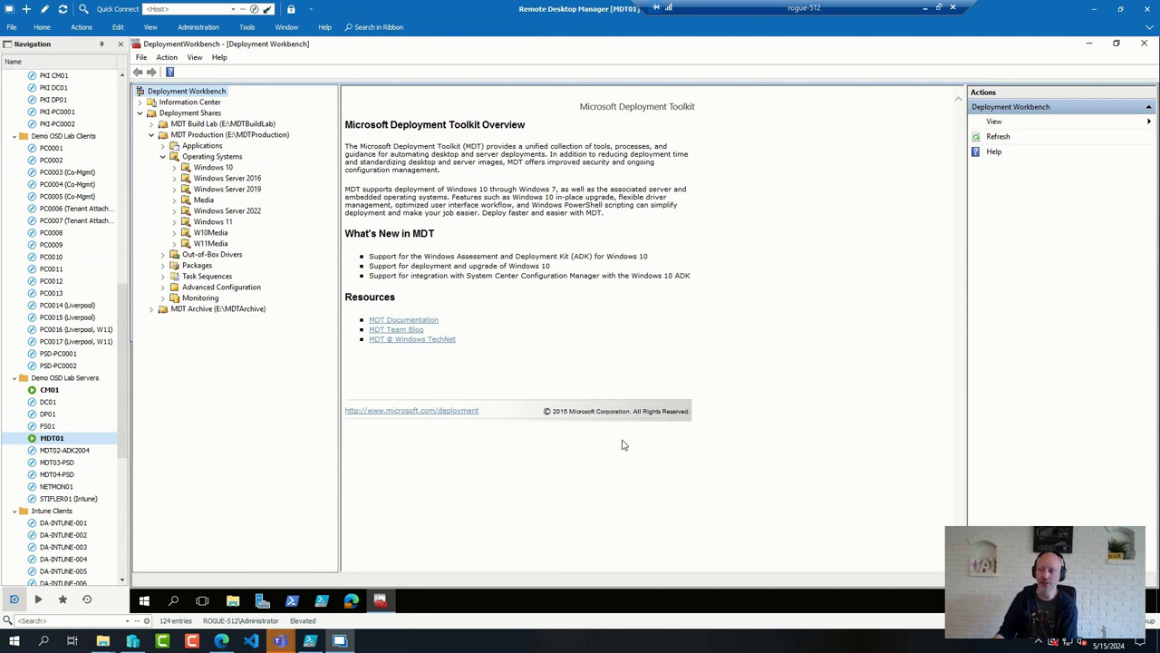
Connect to DC01 and show the MDM Auto-enrollment GPO settings, briefly outlining the enabled enrollment row
left_click(49, 403)
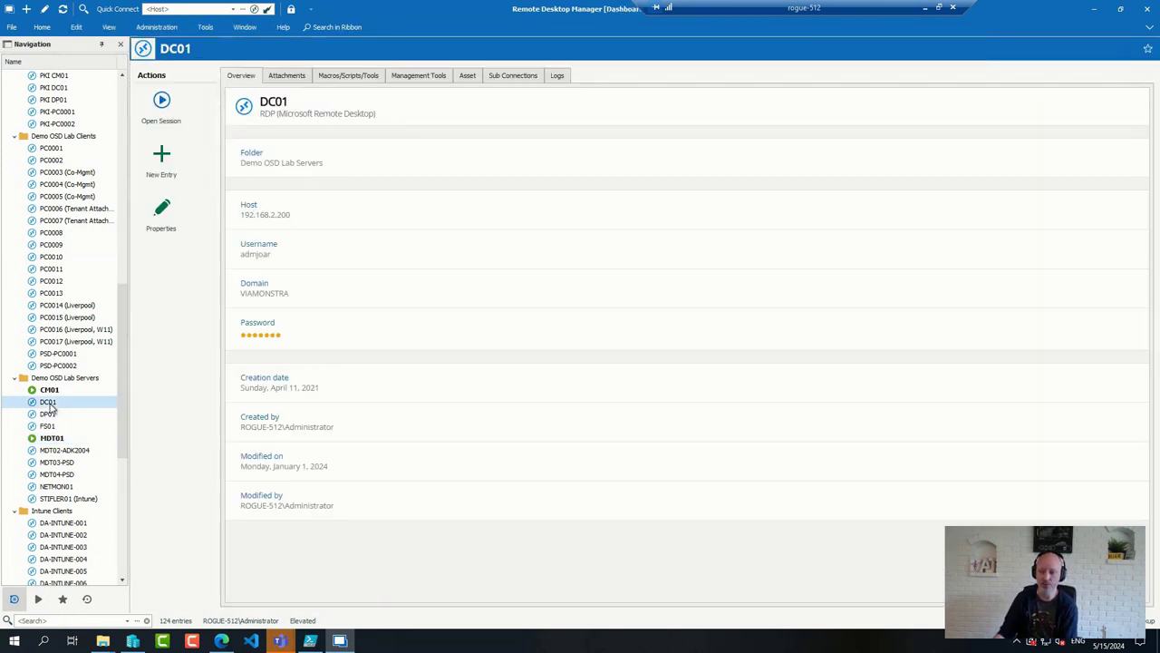
double_click(49, 403)
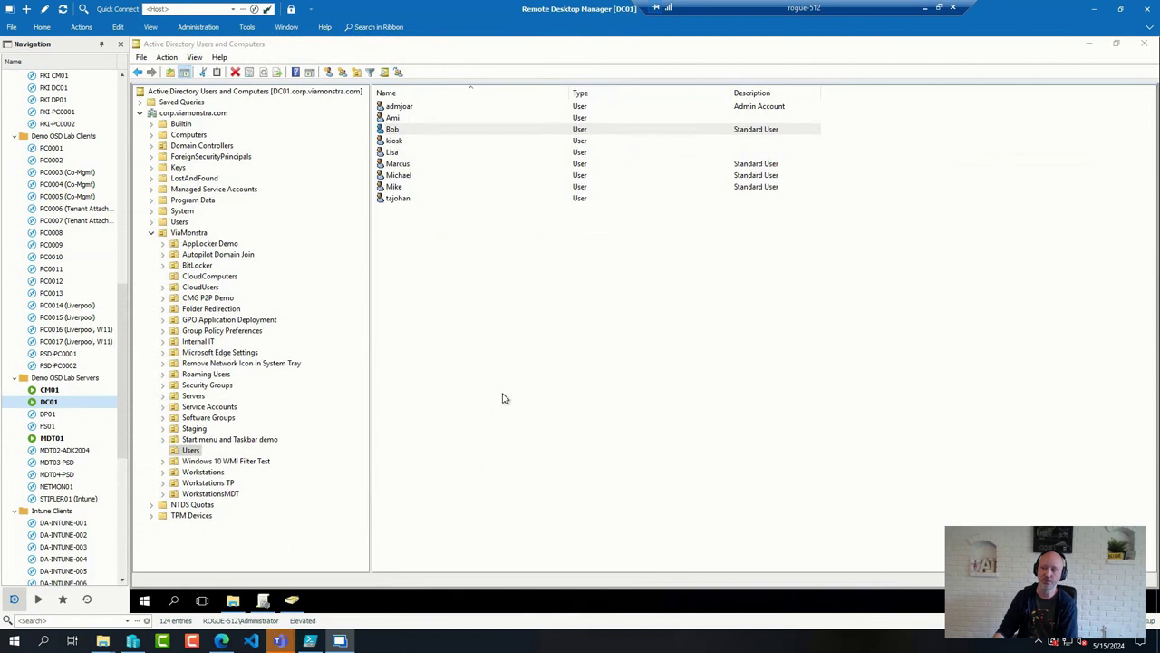
left_click(263, 600)
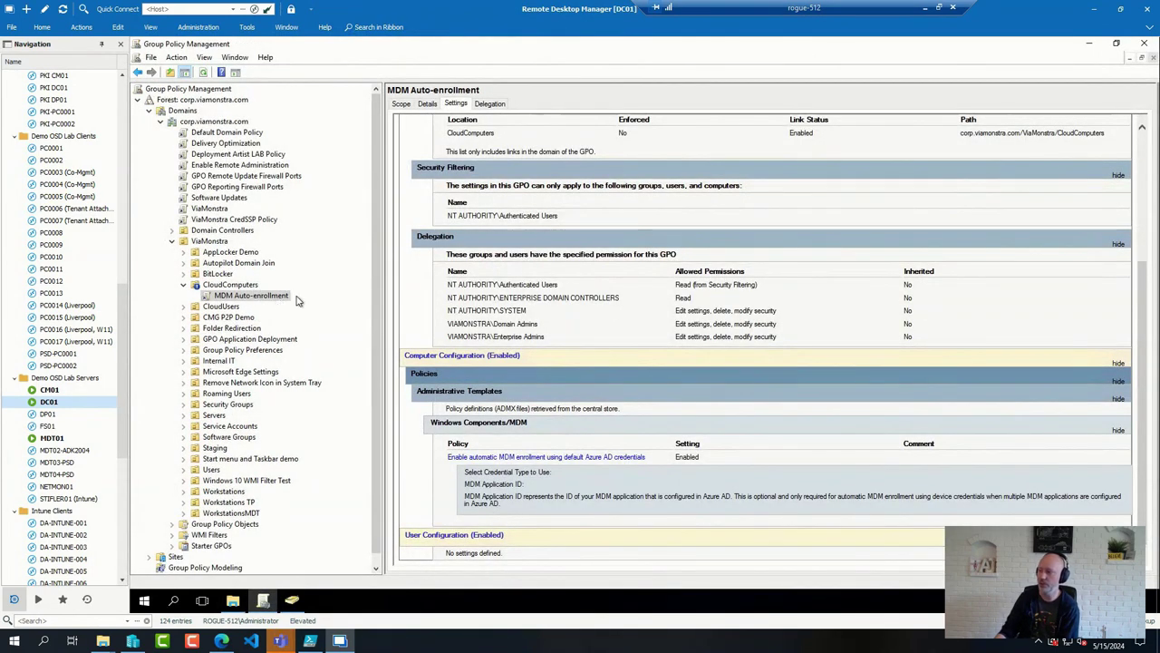
left_click(568, 645)
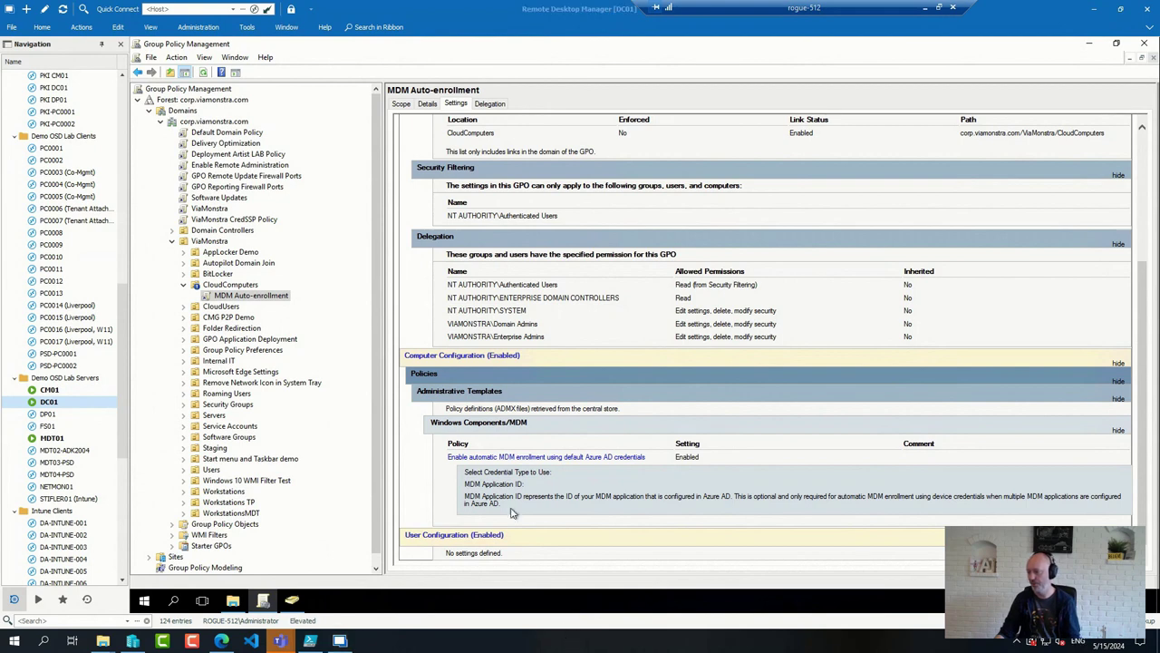
left_click_drag(417, 435, 753, 486)
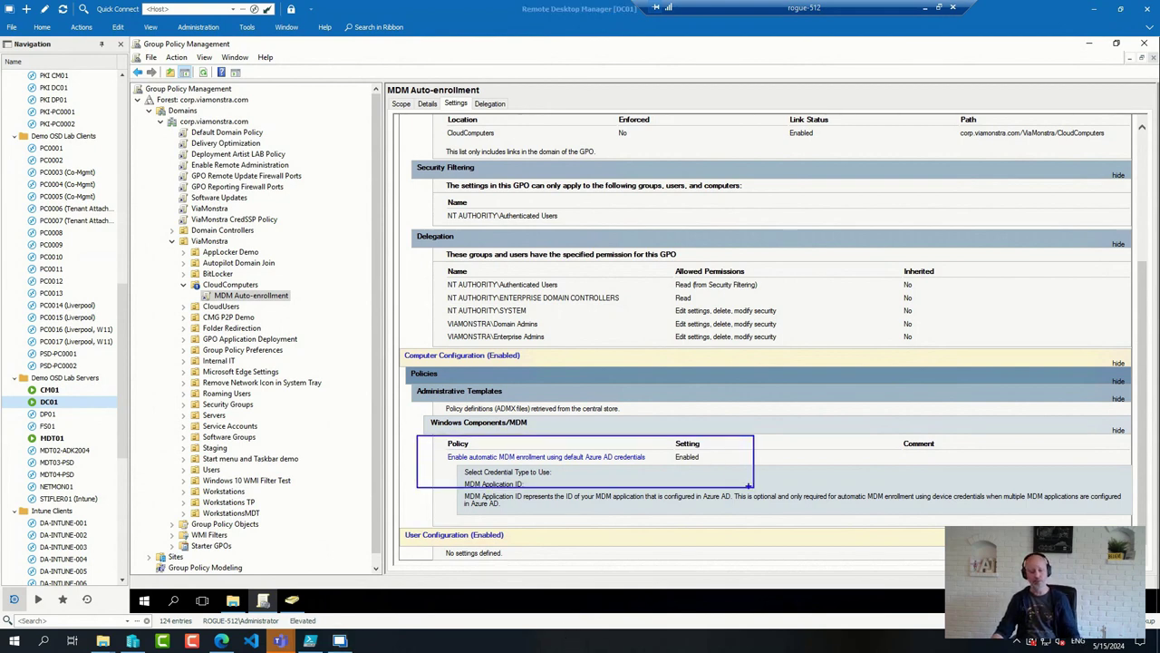
key("Escape")
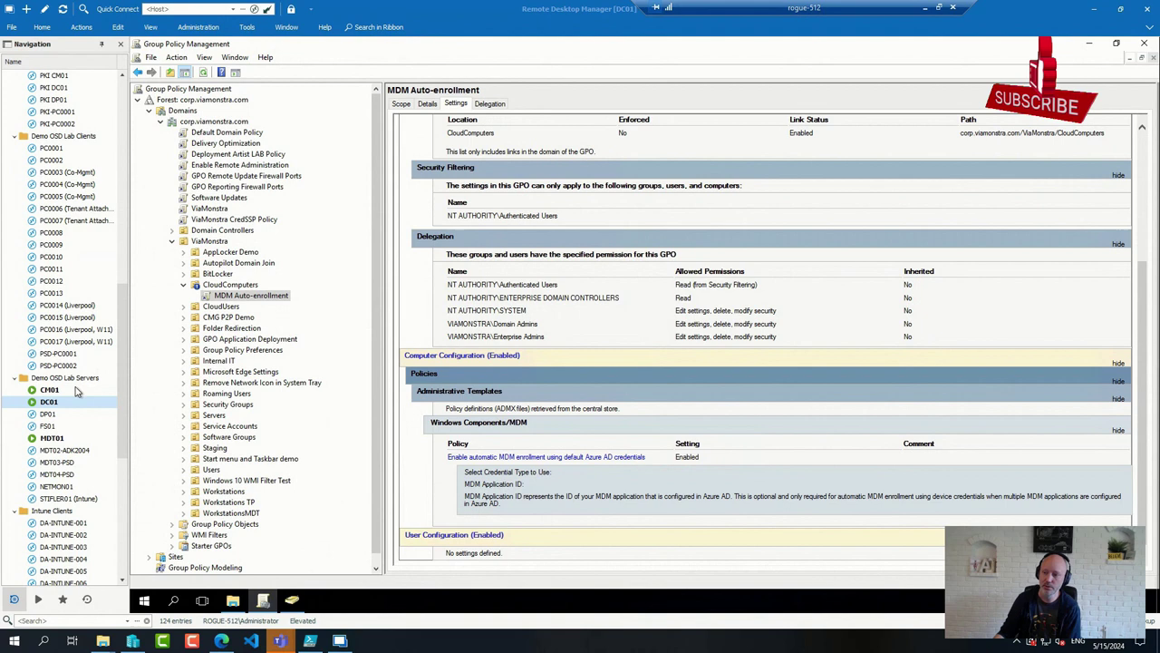
On CM01, open Properties of CoMgmtSettingsProd under Administration > Cloud Services > Cloud Attach
left_click(47, 392)
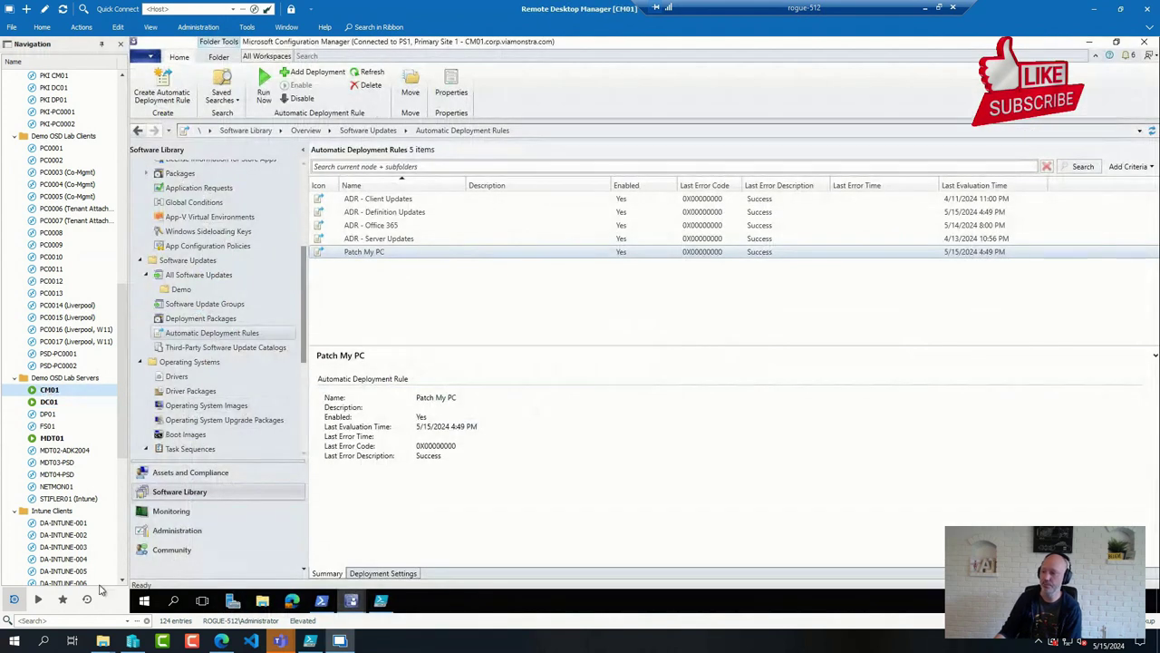
left_click(201, 534)
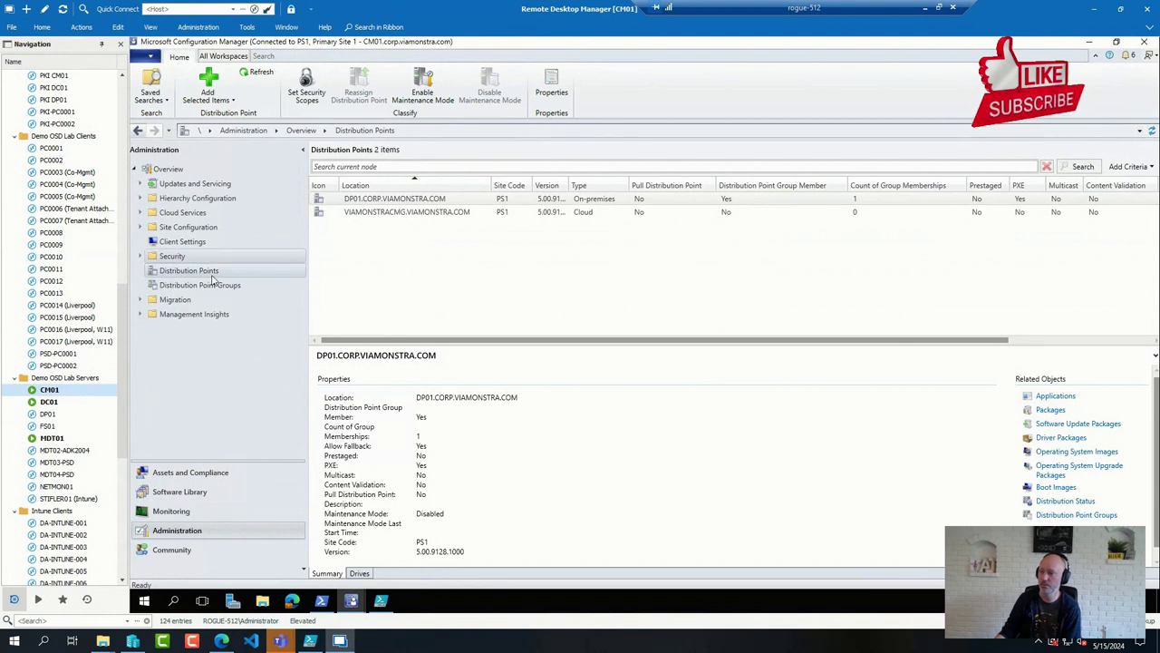
left_click(140, 212)
left_click(186, 227)
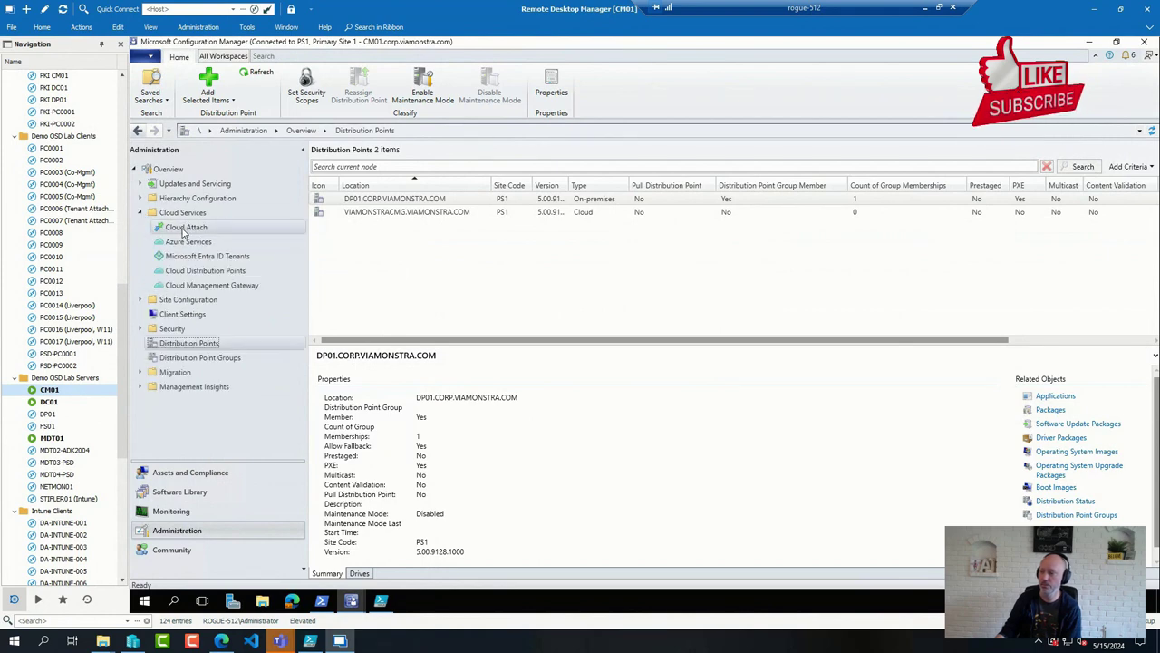
right_click(380, 180)
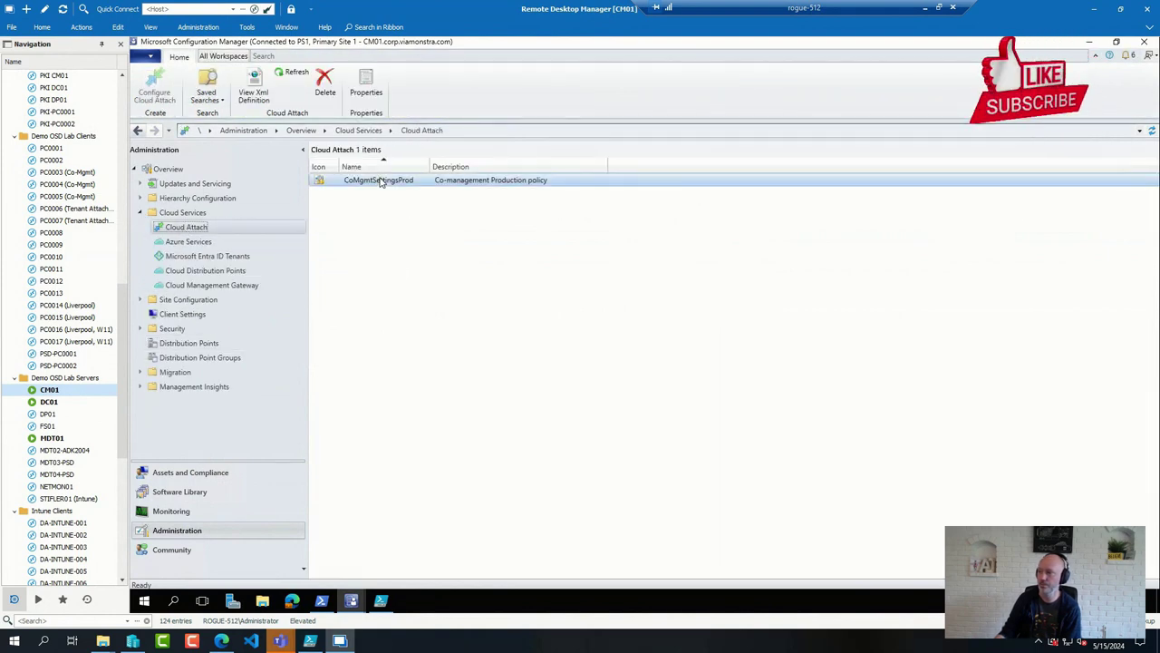
left_click(284, 234)
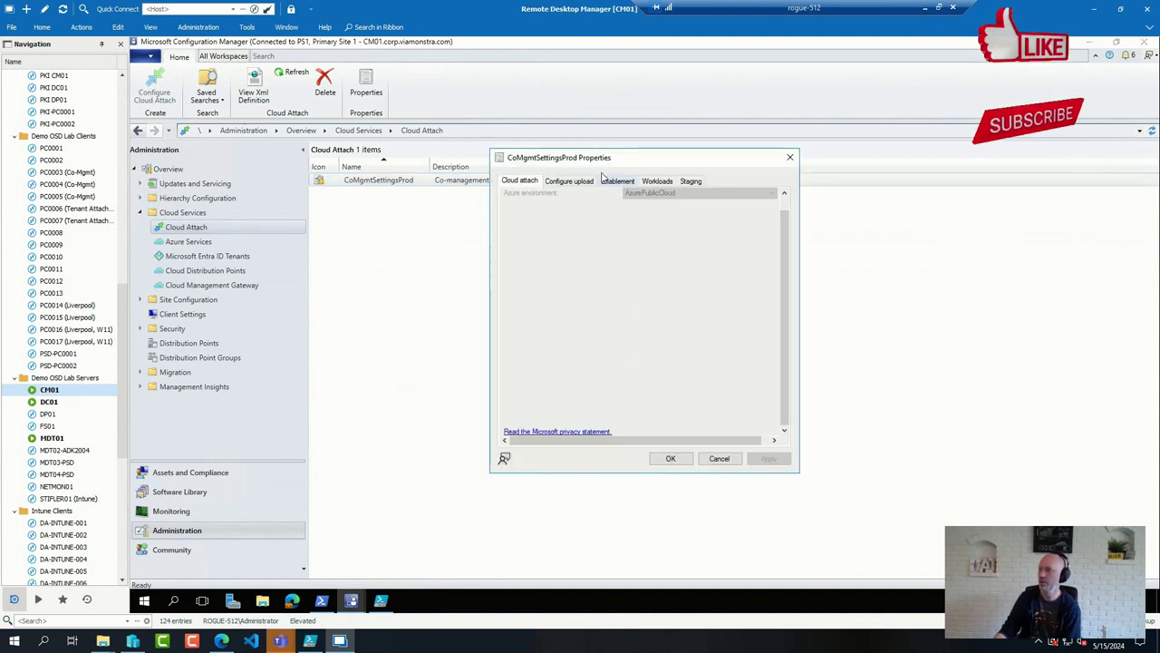
Check the Enablement tab, then open the Learn article on co-managing Intune-enrolled devices
left_click(616, 182)
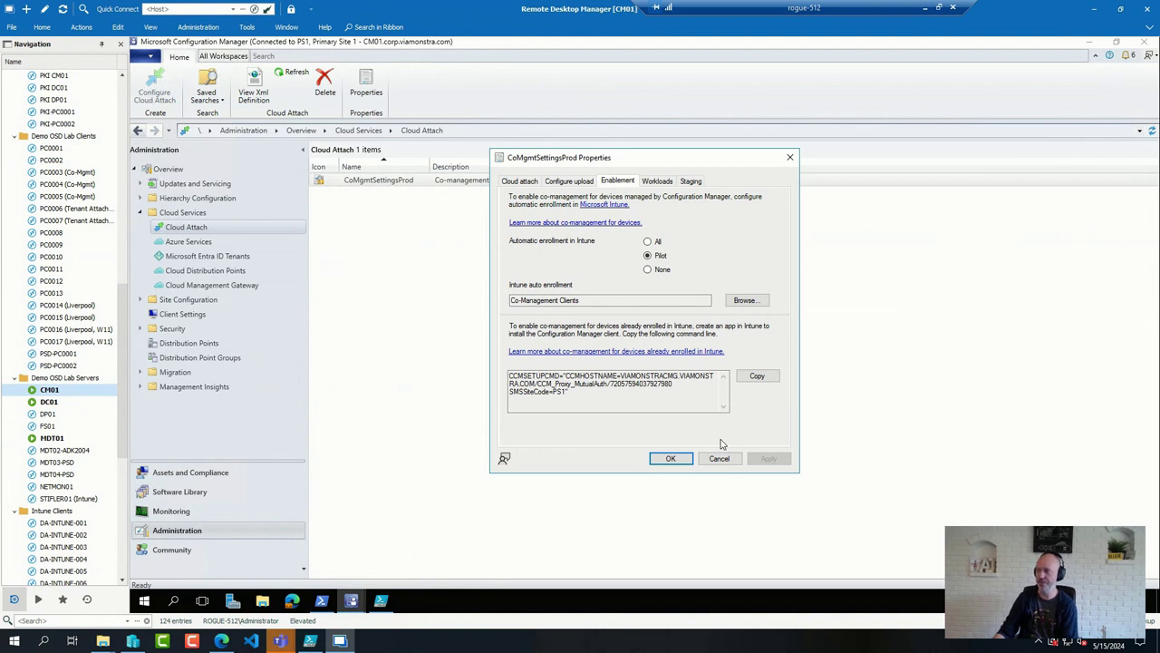
left_click(597, 351)
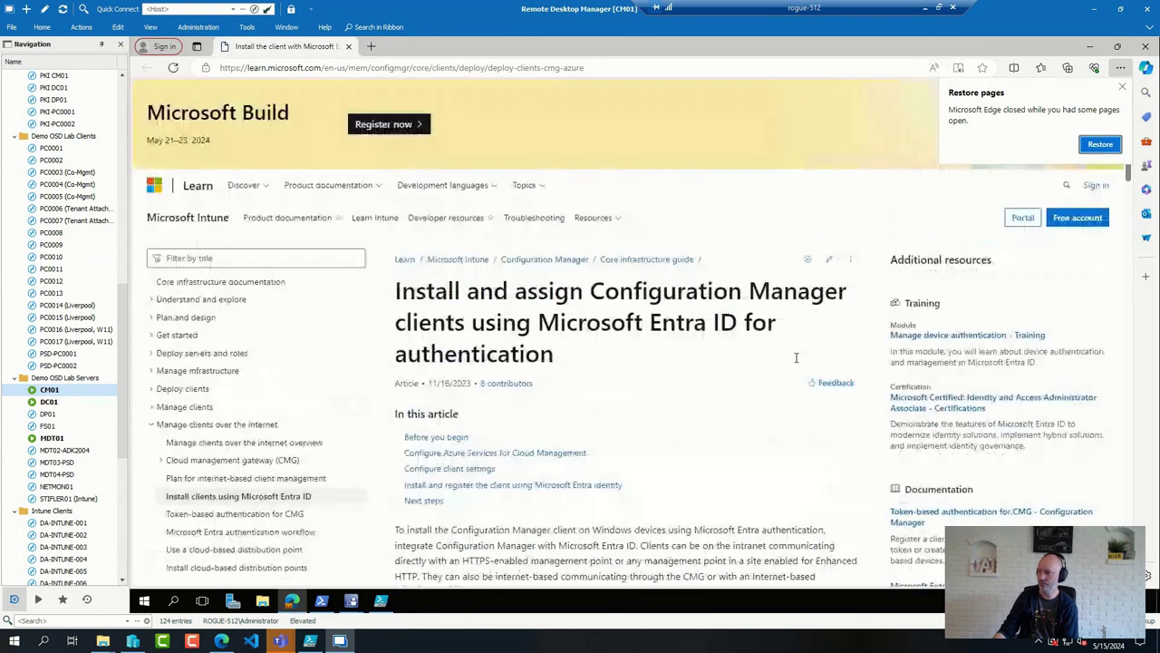
Scroll down the Entra ID client-installation article to Configure client settings and back to the top
scroll(635, 453, "down", 8)
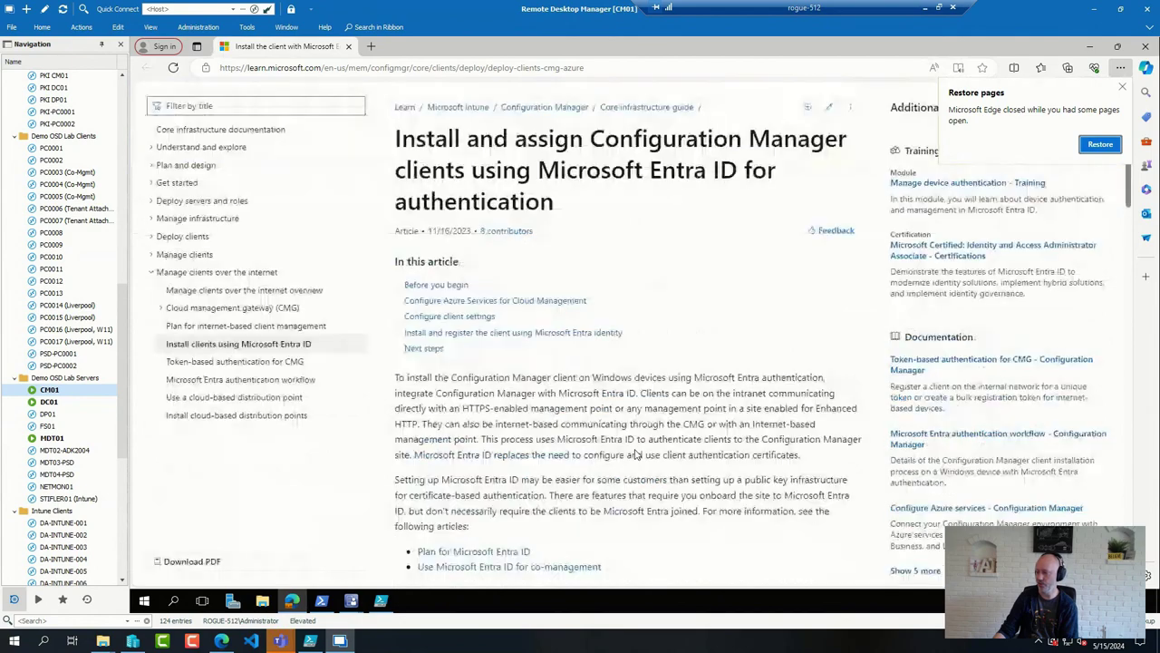
scroll(636, 455, "down", 4)
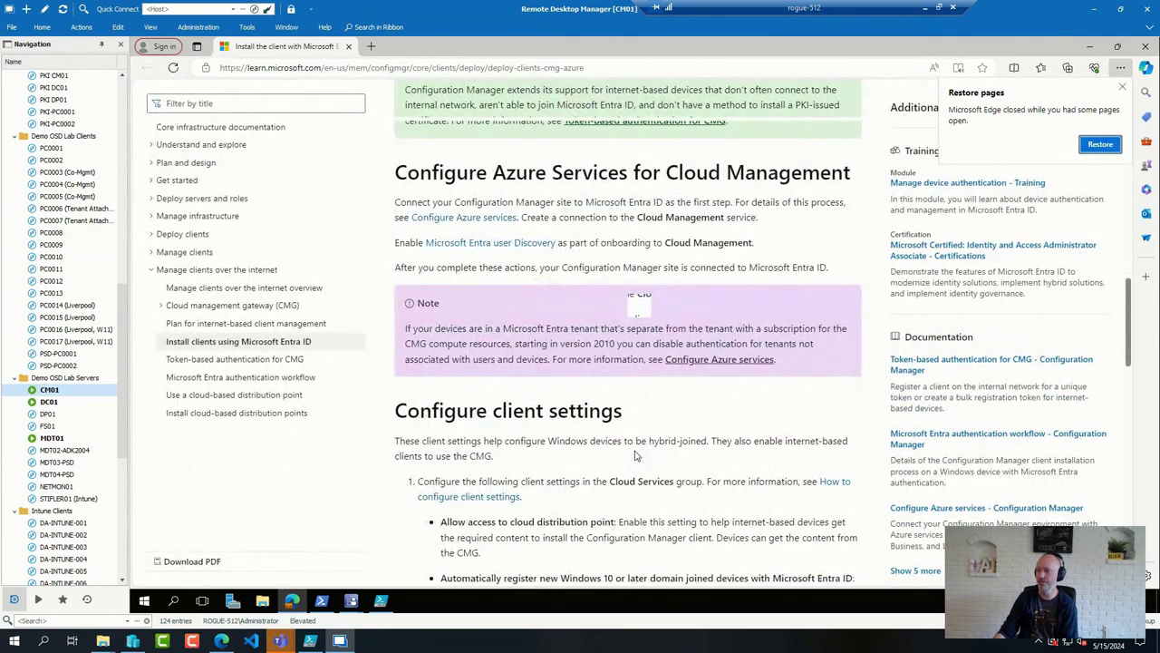
scroll(636, 455, "up", 5)
scroll(635, 455, "up", 6)
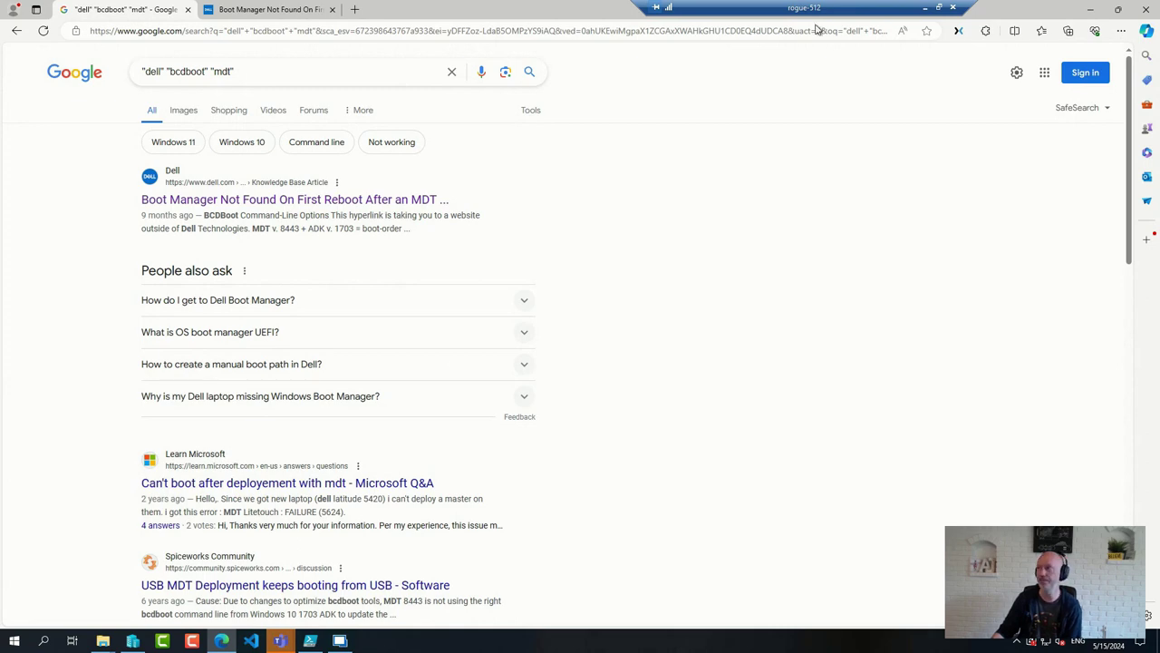
Load intune.microsoft.com in a new tab and sign in with the tenant admin account
left_click(354, 9)
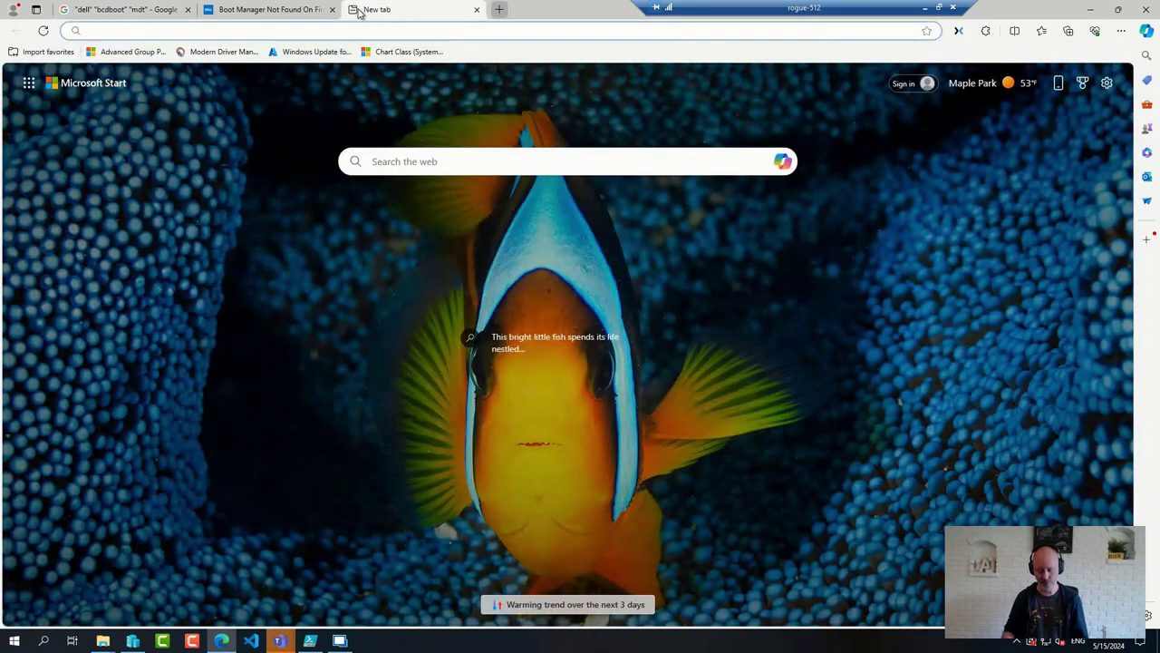
type("int")
key("Return")
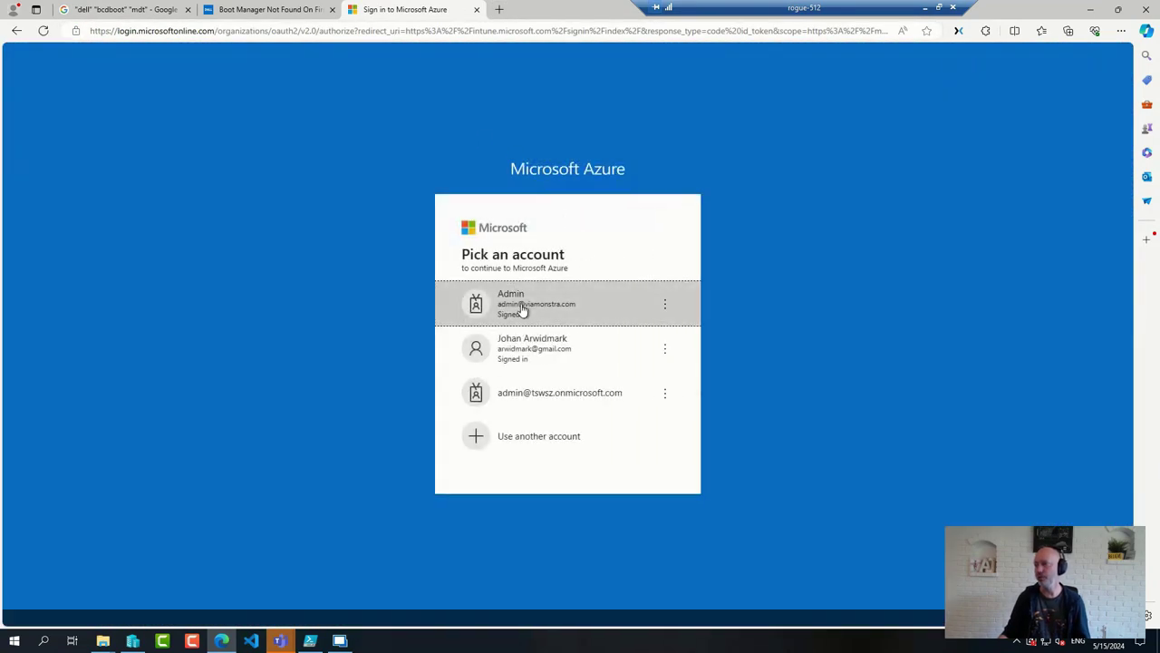
left_click(518, 308)
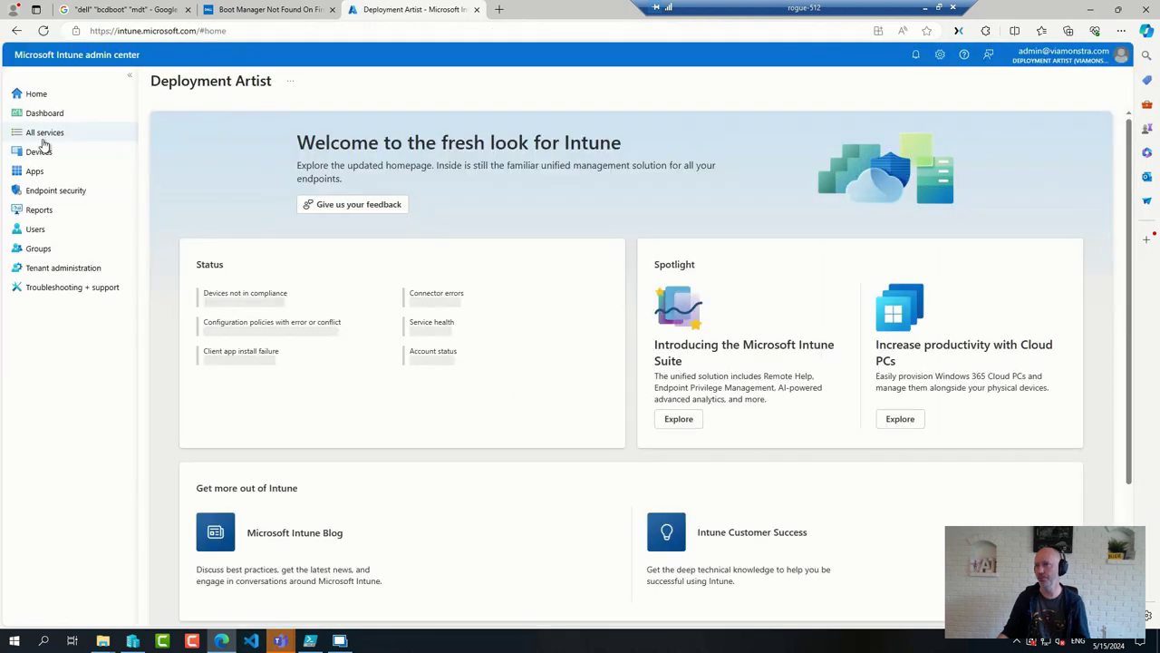
Filter the Devices > Windows list by 'PC' to show PC0003–PC0007
left_click(40, 151)
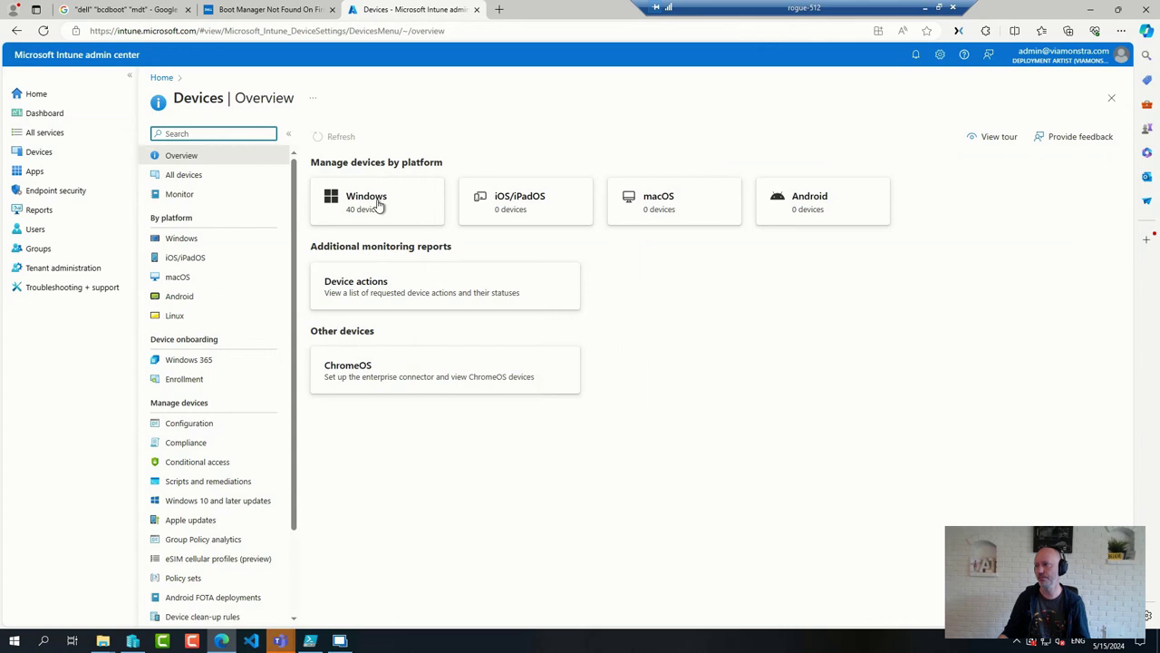
left_click(371, 201)
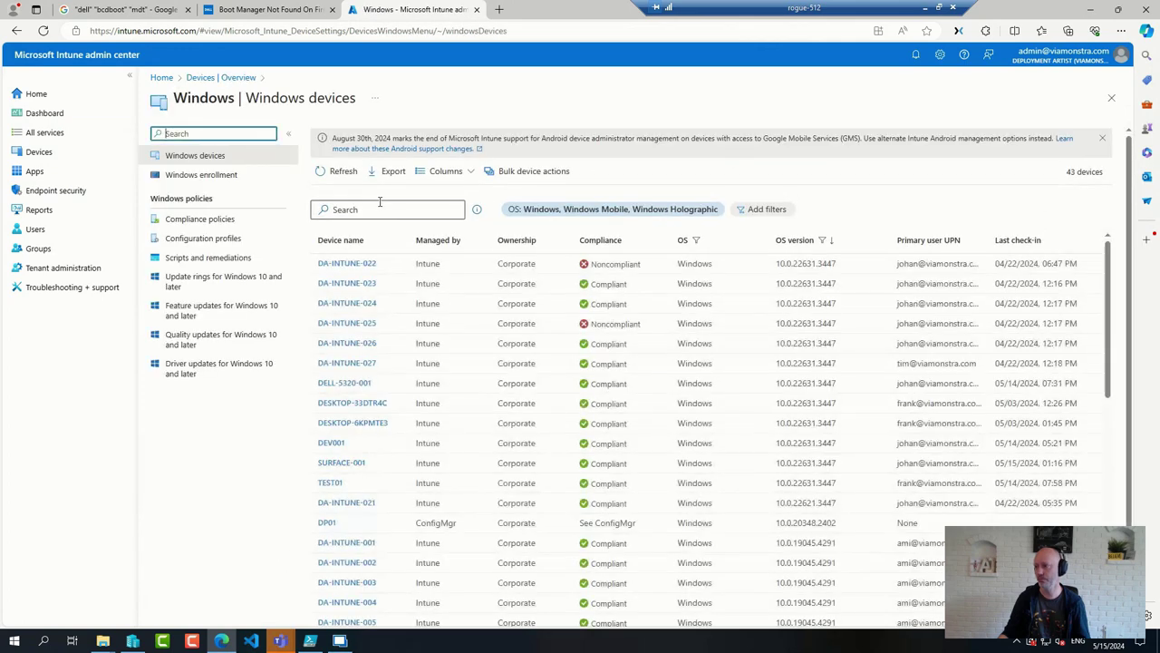
left_click(380, 208)
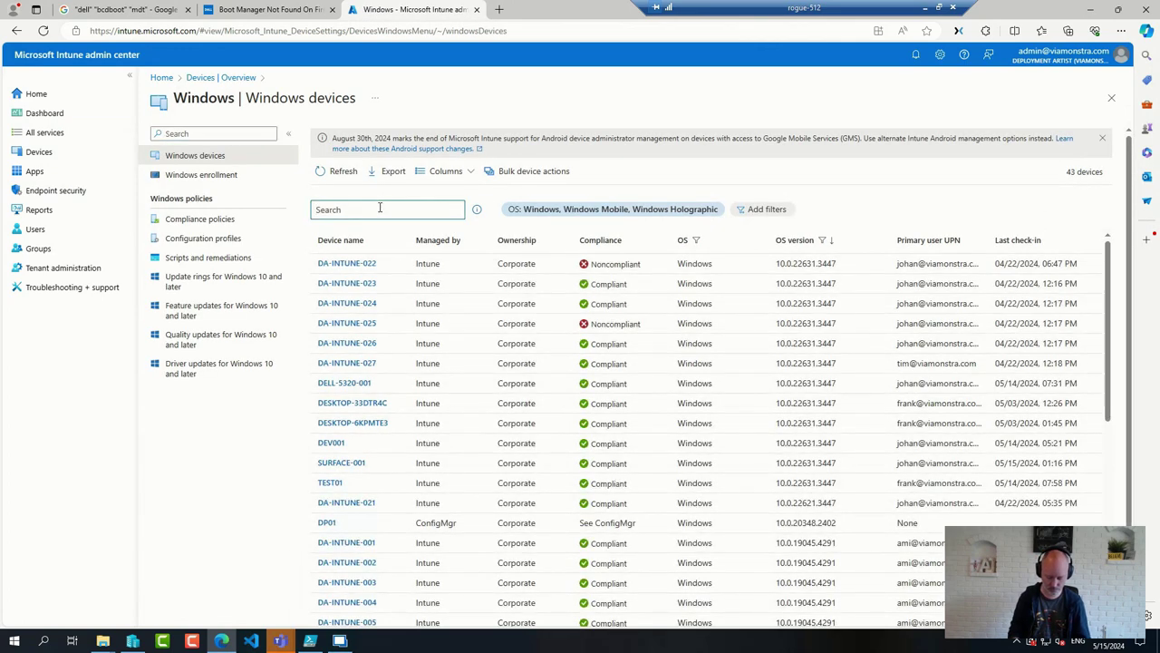
type("PC")
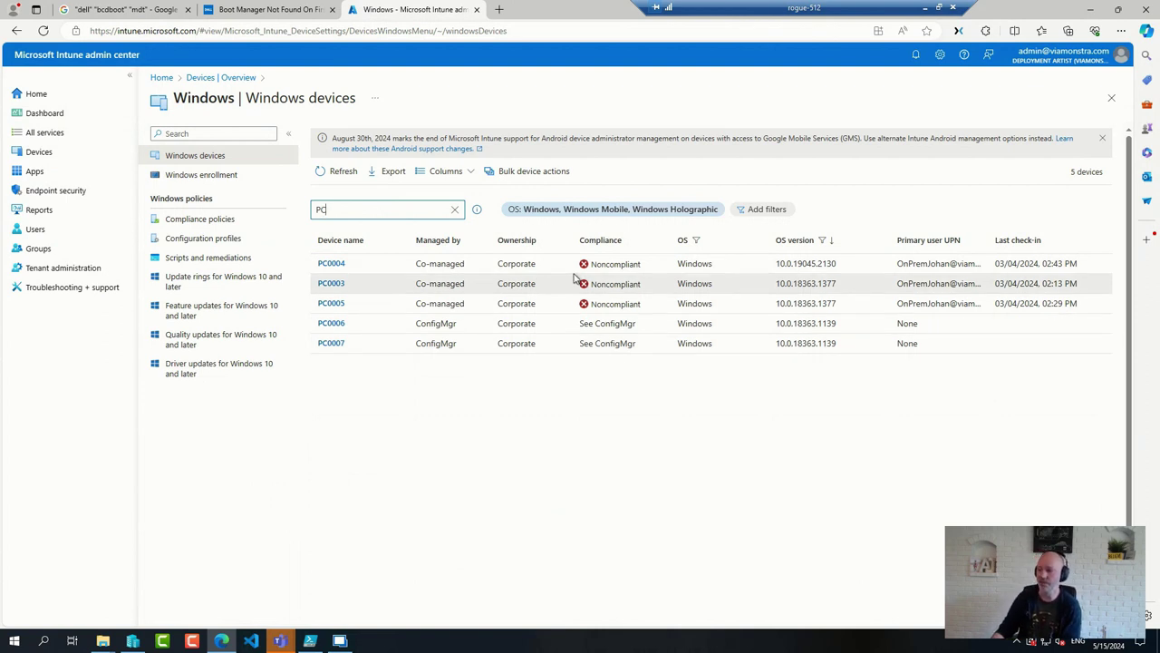
Show the DEMO-OSD-PC0003 VM (Hybrid joined, Co-Mgmt) in Hyper-V Manager, then return to the browser
left_click(132, 642)
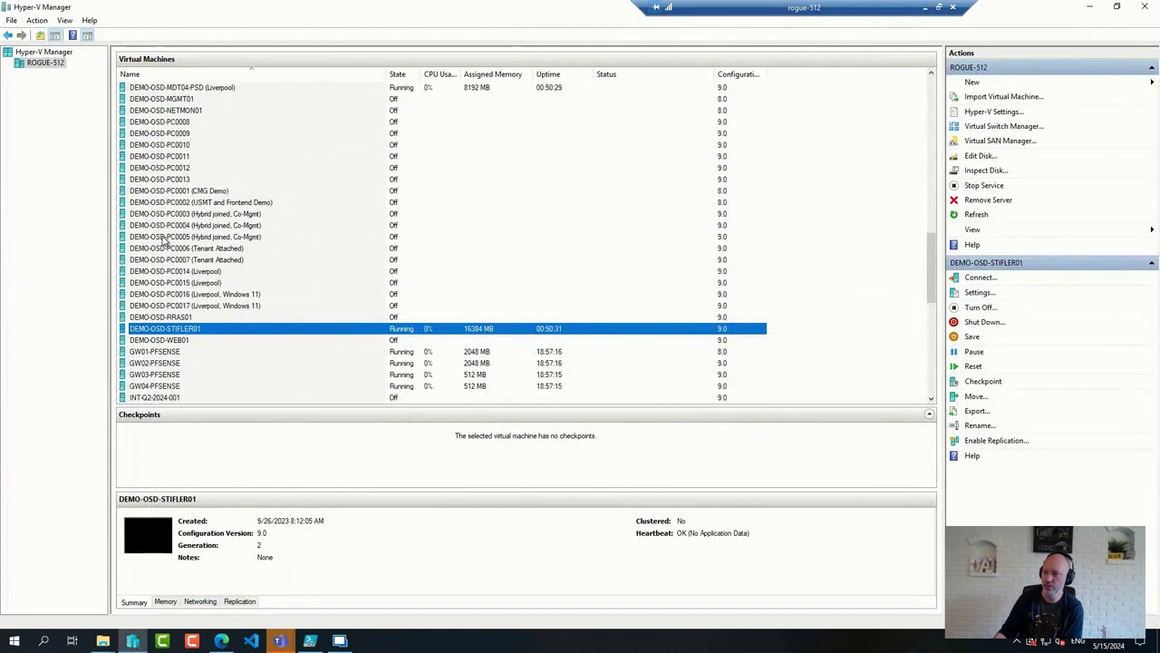
left_click(187, 214)
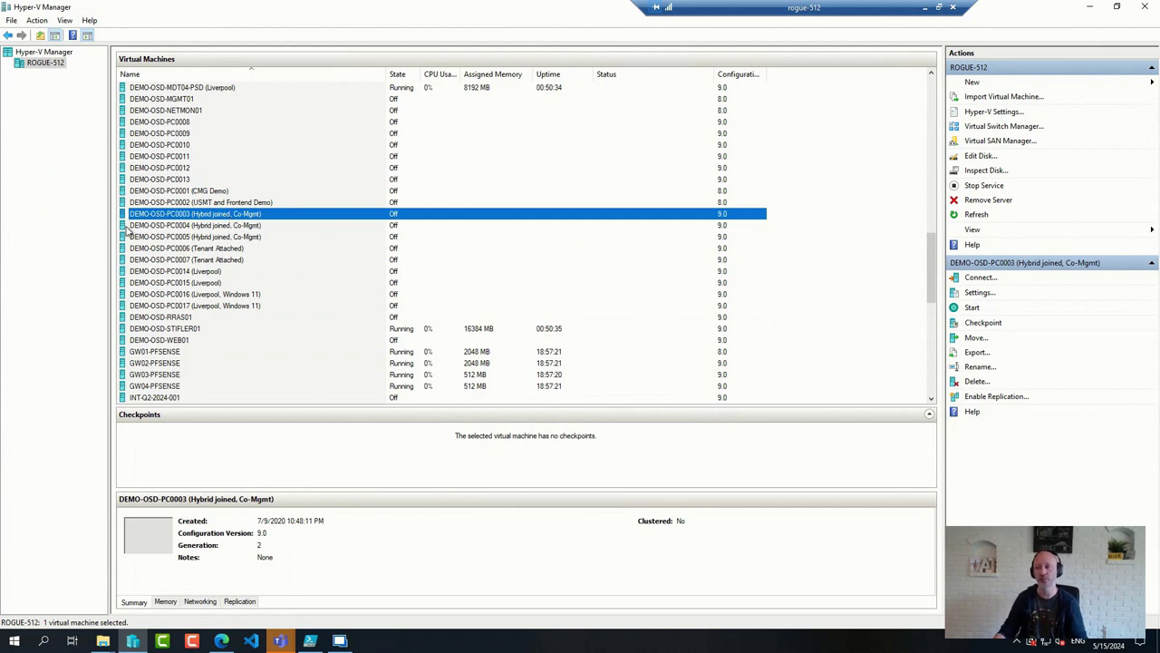
key("alt+Tab")
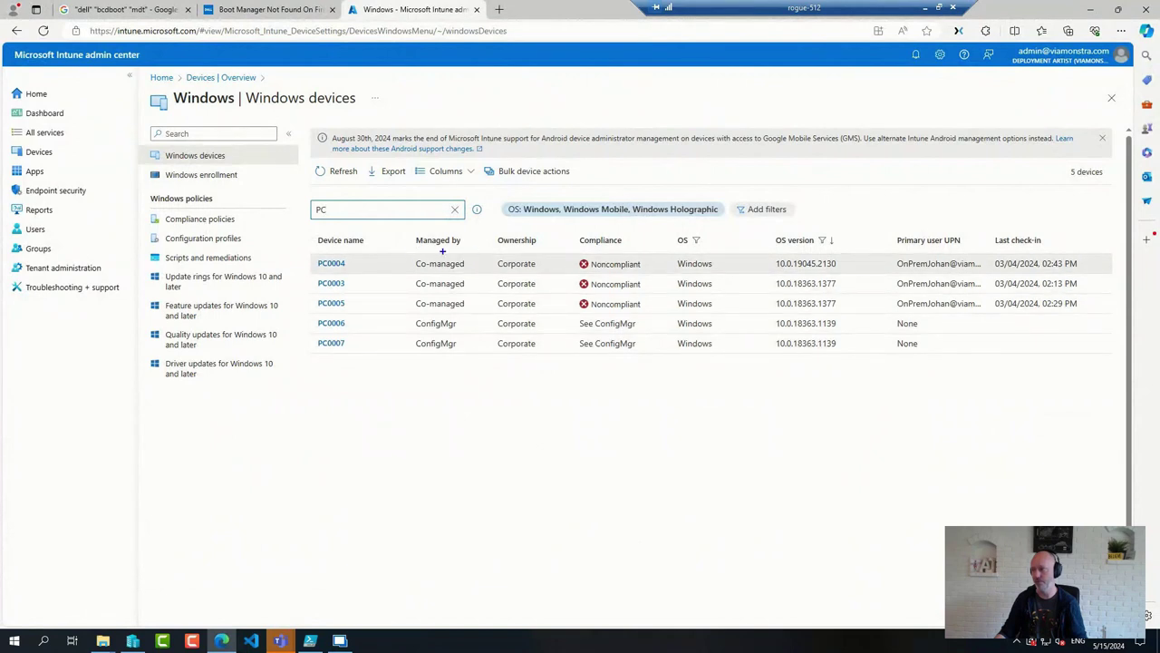
Briefly outline the Co-managed entries for PC0003–PC0005 in the Managed by column
left_click_drag(397, 246, 488, 313)
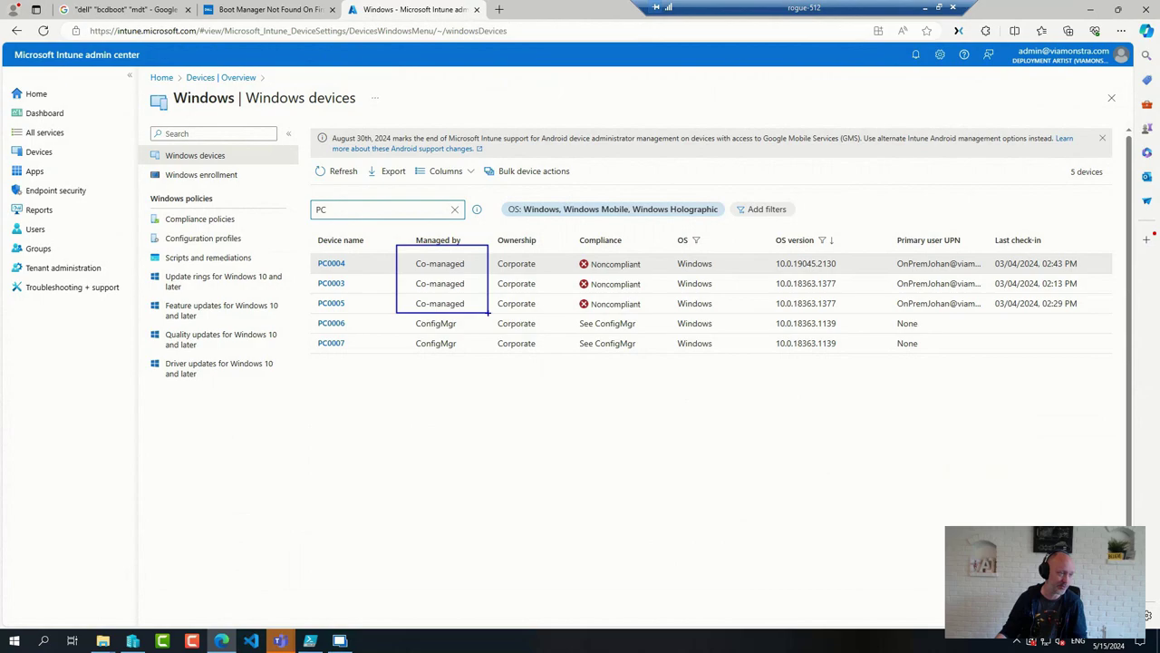
key("Escape")
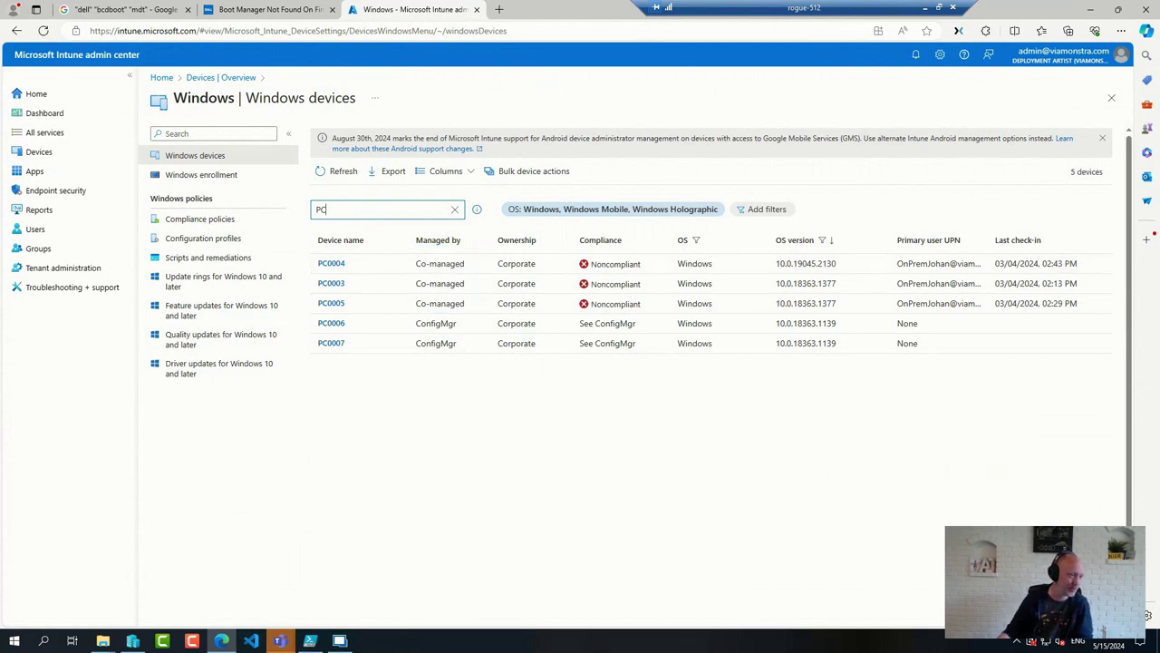